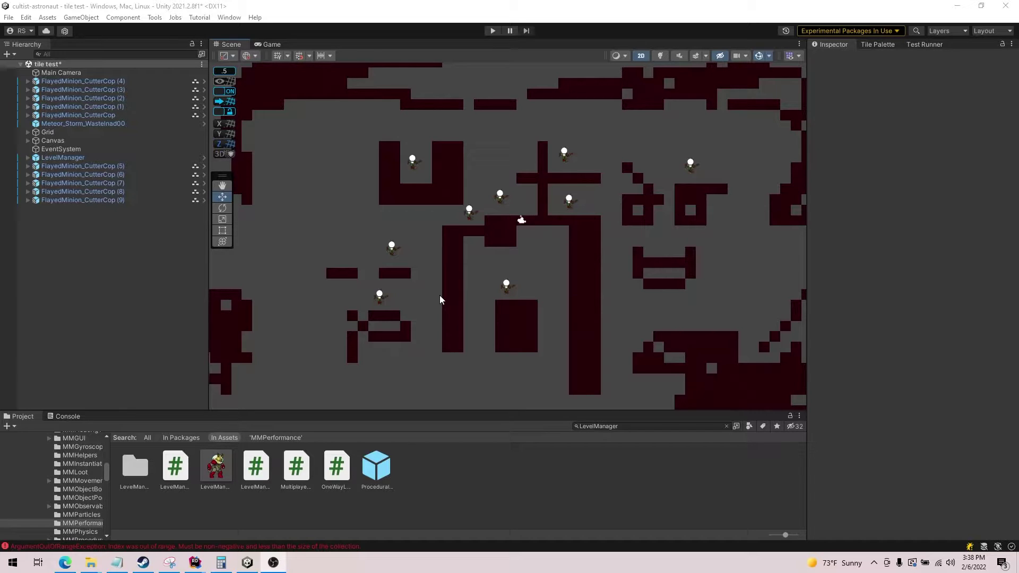
Step: Expand Grid and inspect the collider setups of Tilemap (1) and Tilemap (2)
click(28, 133)
click(49, 140)
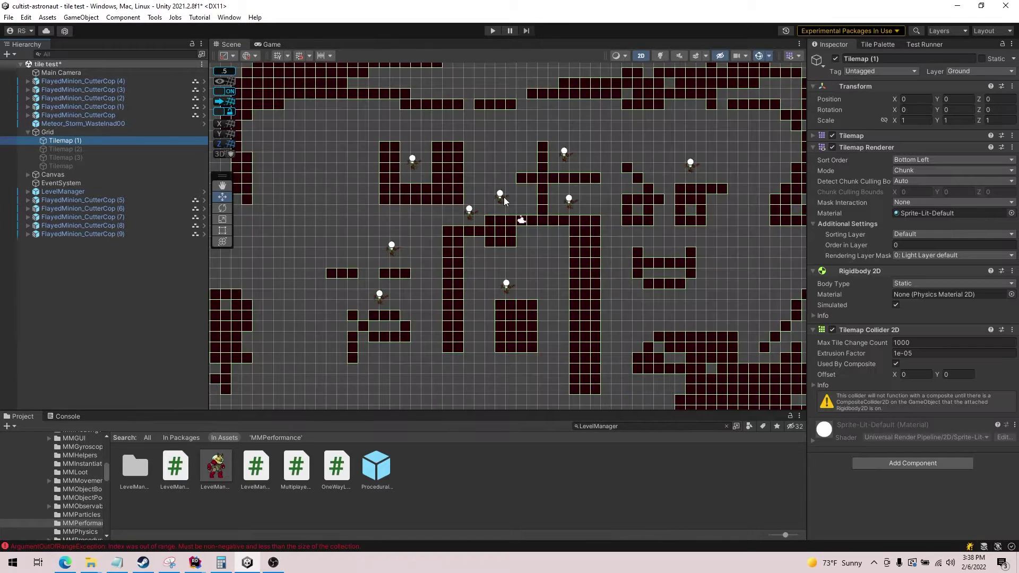
click(71, 150)
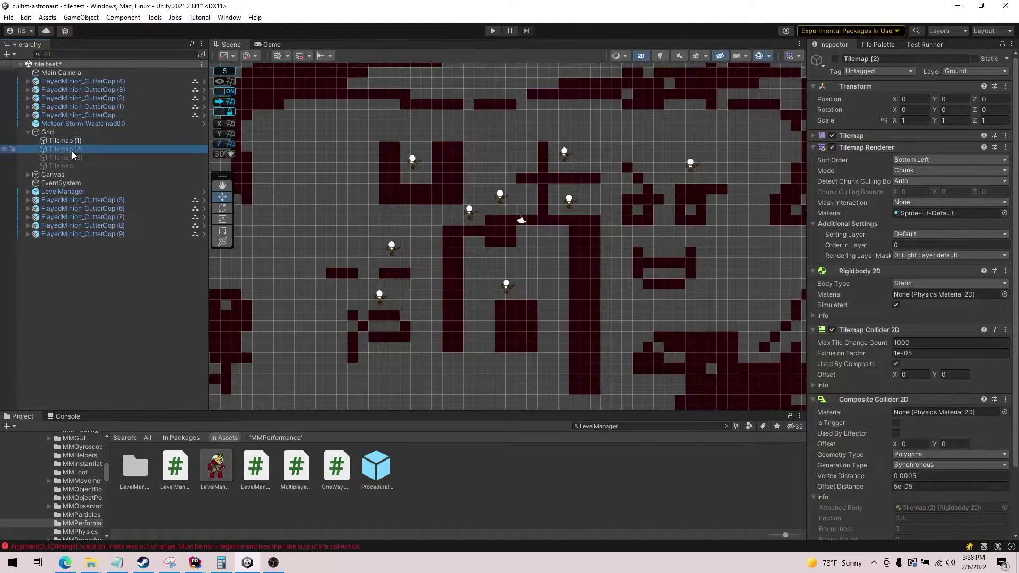
click(80, 141)
Step: Deactivate Tilemap (1) and activate Tilemap (3), framing it in the scene
click(835, 58)
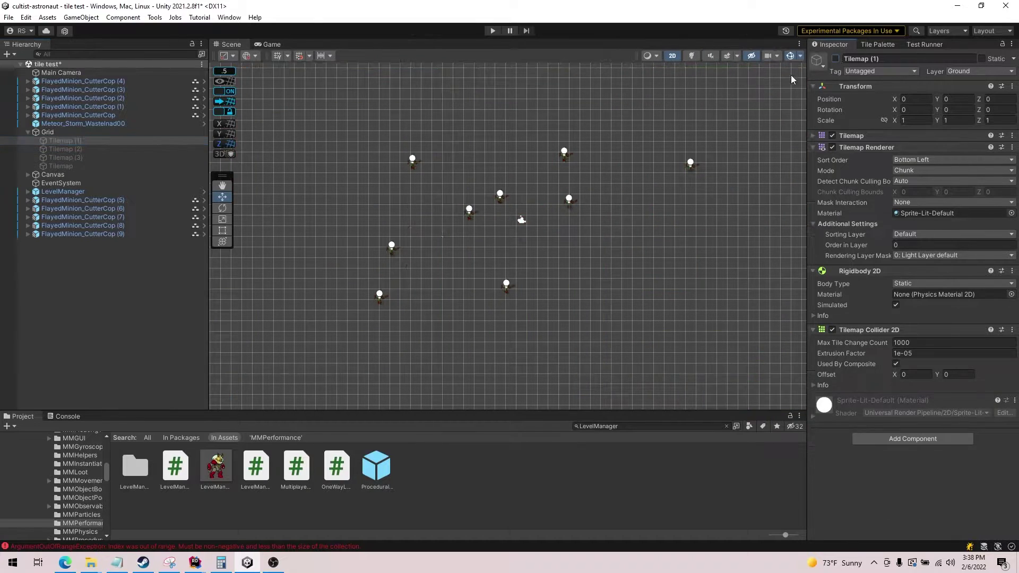
double_click(129, 155)
click(835, 59)
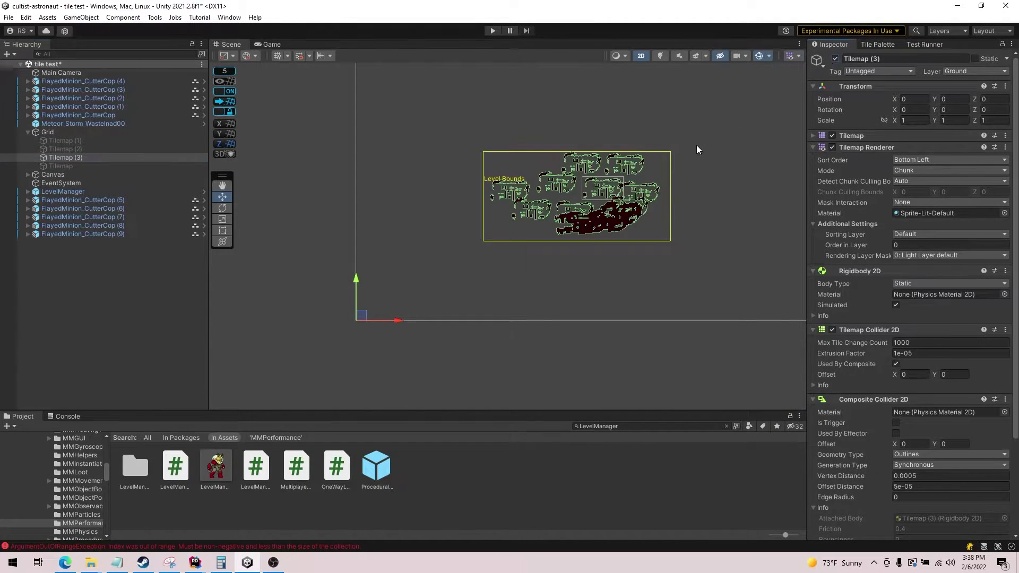
scroll(637, 175, up, 5)
scroll(574, 203, up, 2)
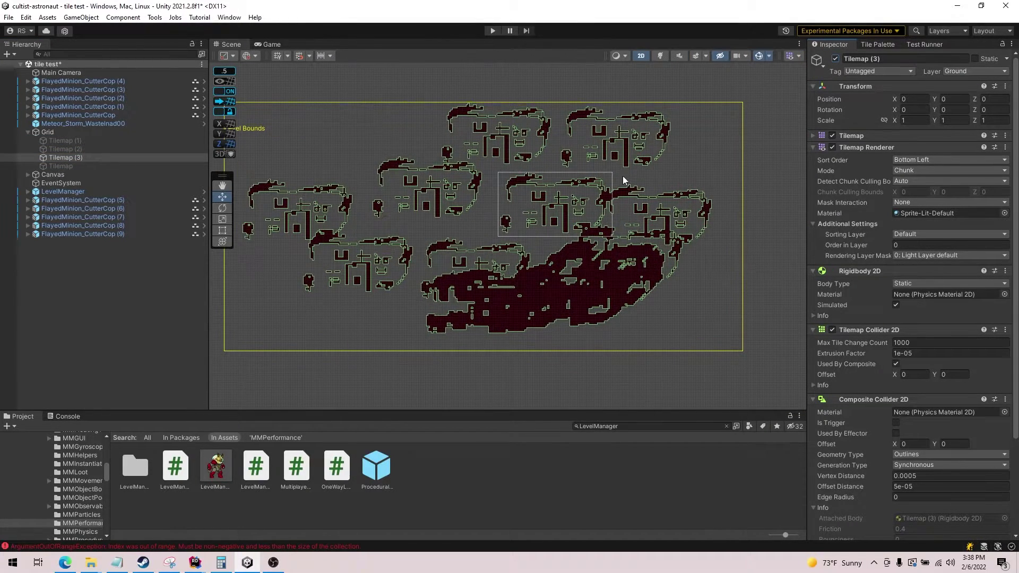
scroll(538, 268, up, 8)
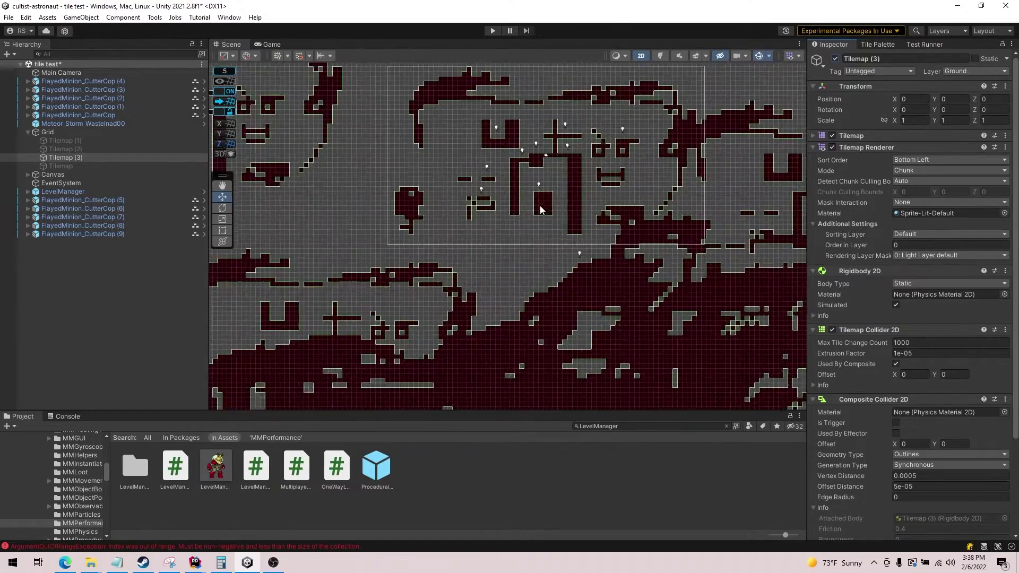
scroll(570, 203, up, 5)
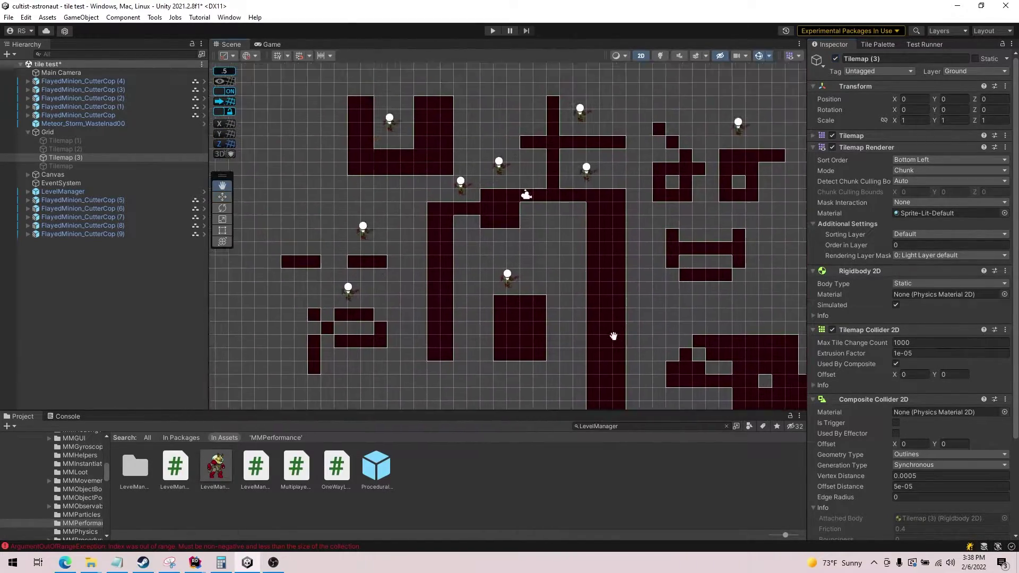
scroll(608, 349, down, 2)
middle_drag(607, 349, 603, 317)
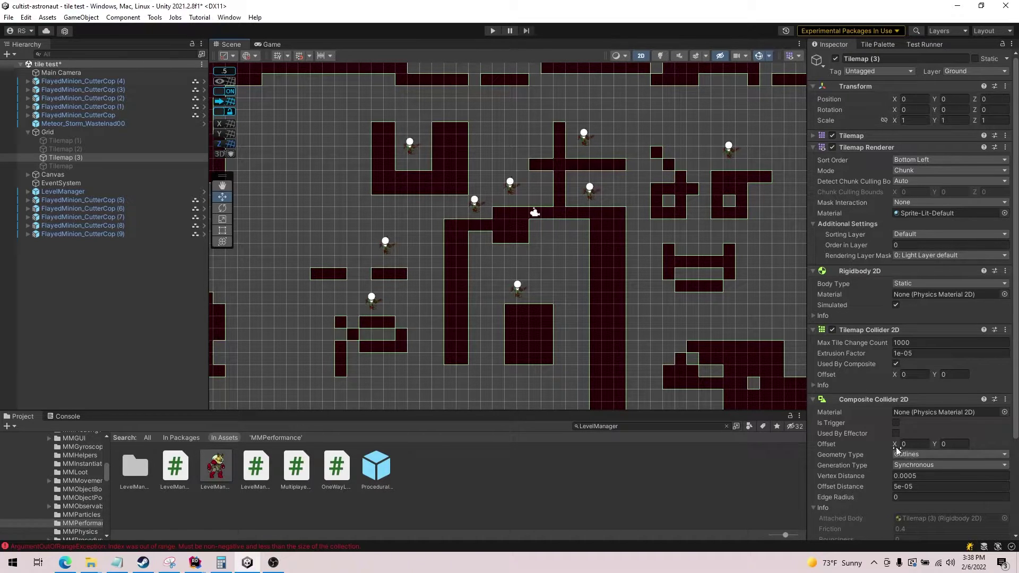
scroll(610, 247, down, 2)
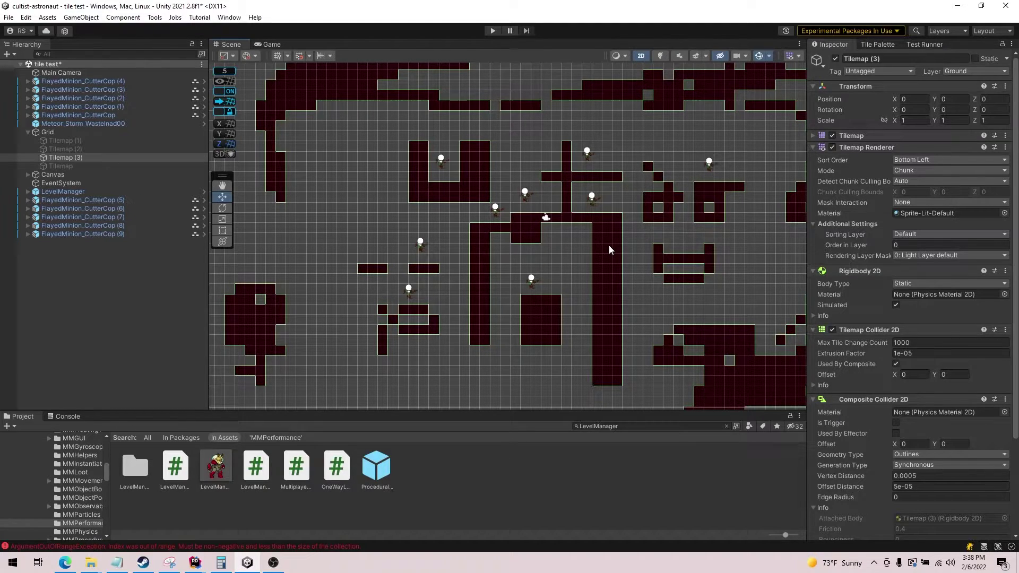
Step: Deactivate Tilemap (3) and activate Tilemap (1) in its place
click(836, 59)
click(89, 141)
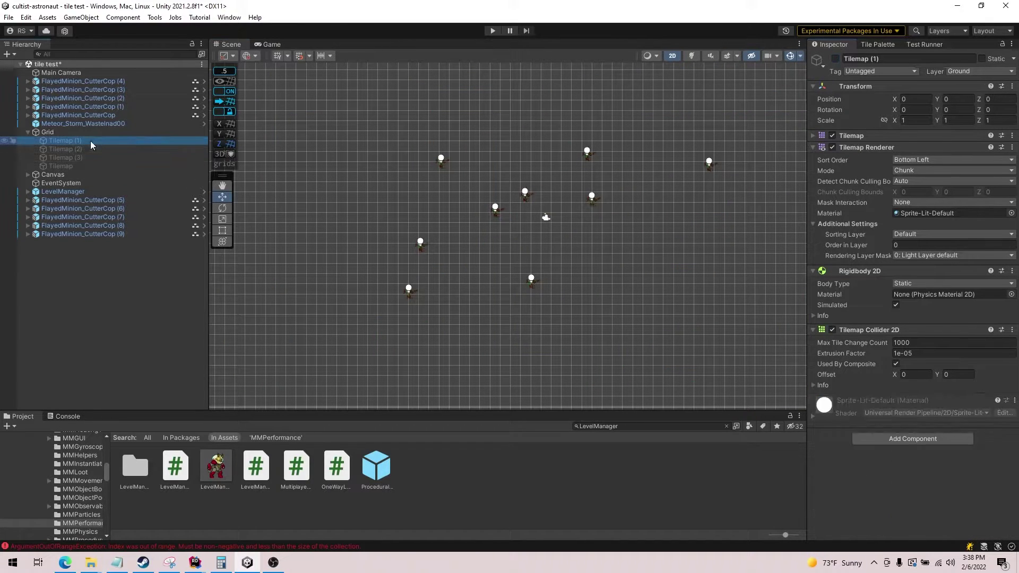
click(836, 59)
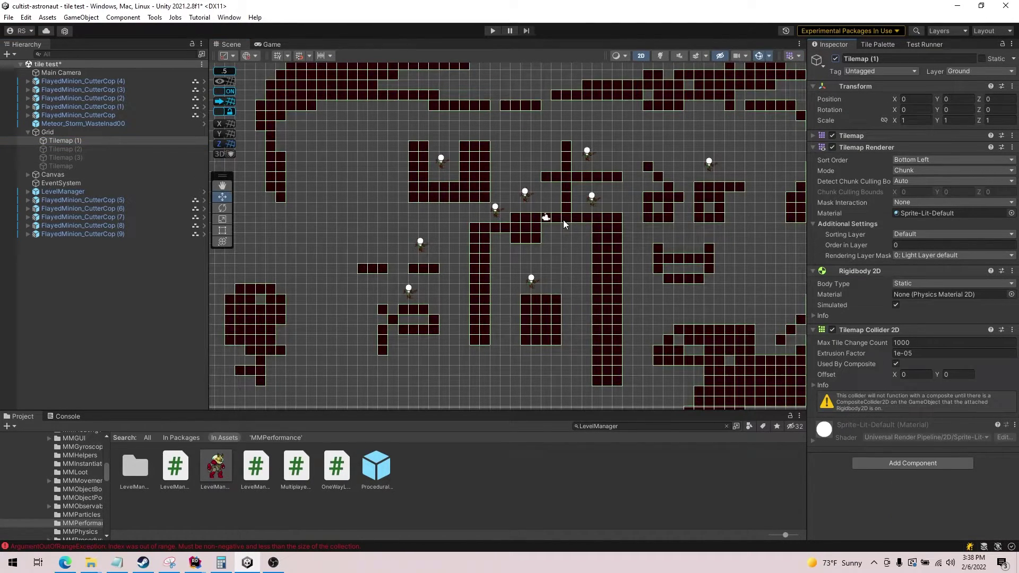
Step: Turn off Used By Composite on Tilemap (1)'s Tilemap Collider 2D
scroll(564, 222, down, 10)
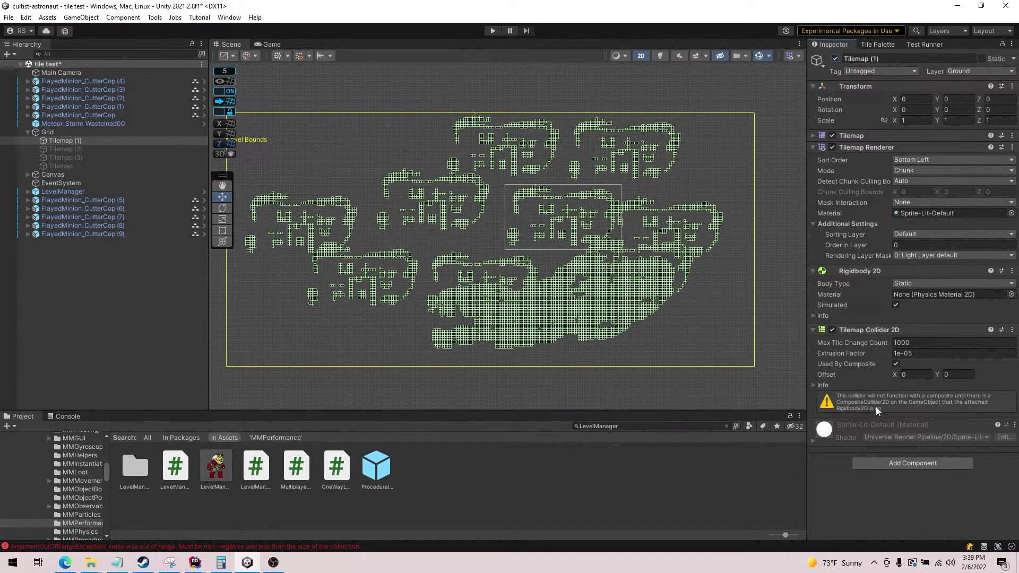
click(896, 363)
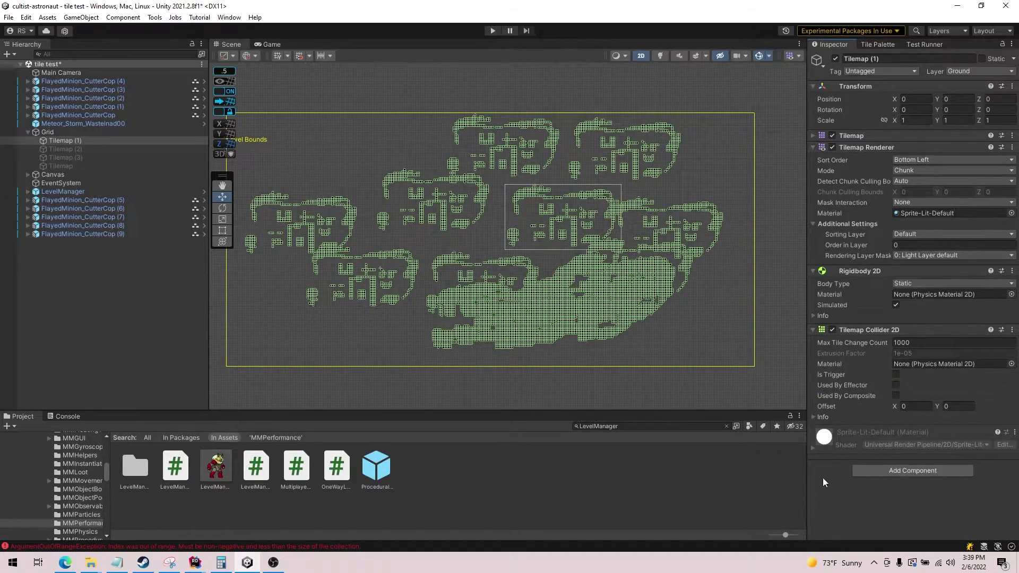
scroll(592, 215, up, 10)
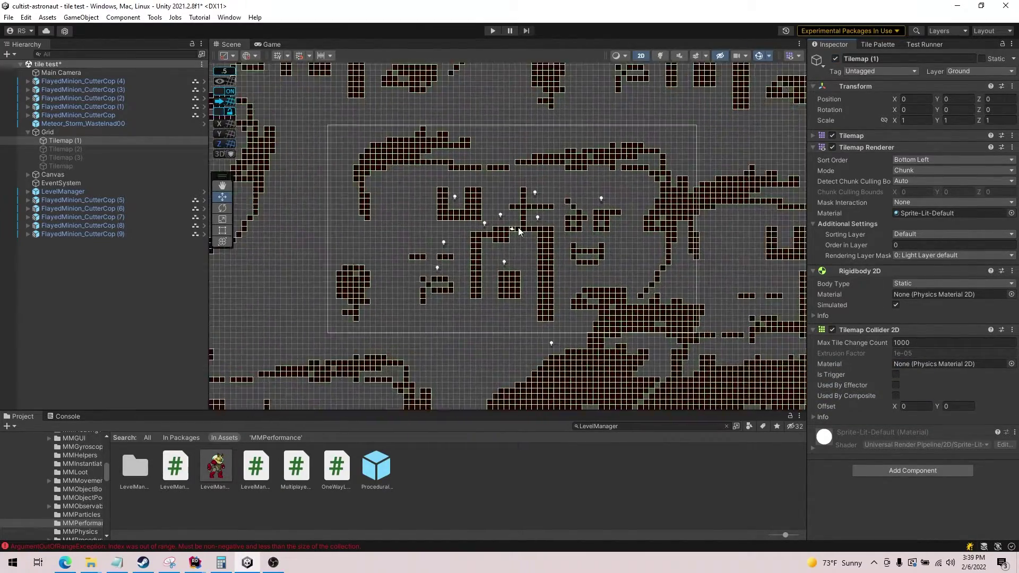
scroll(519, 231, up, 4)
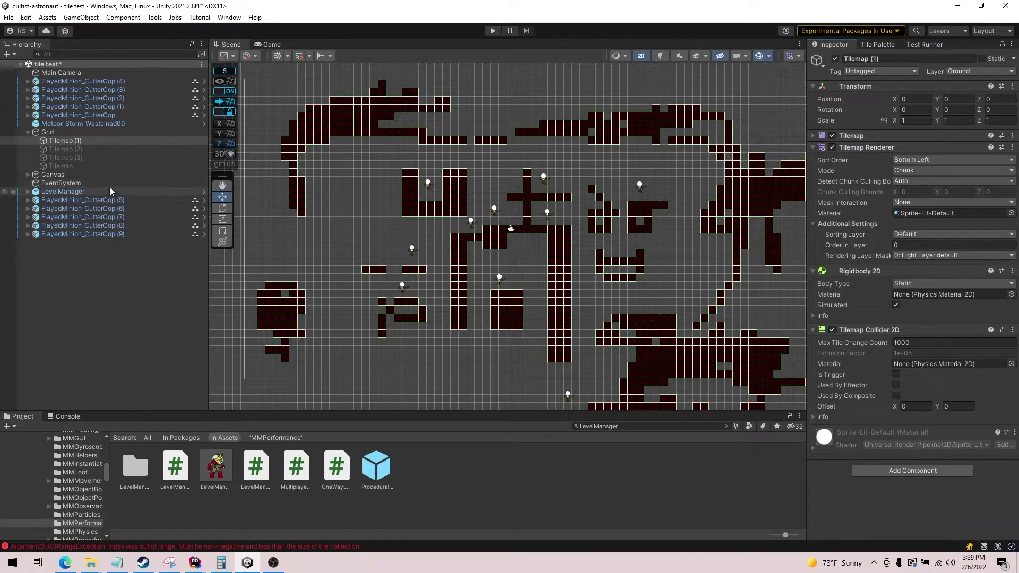
Step: Drag Meteor_Storm_Wastelnad00 to X 416, Y 234.5 above the level, then show the Game view
double_click(68, 124)
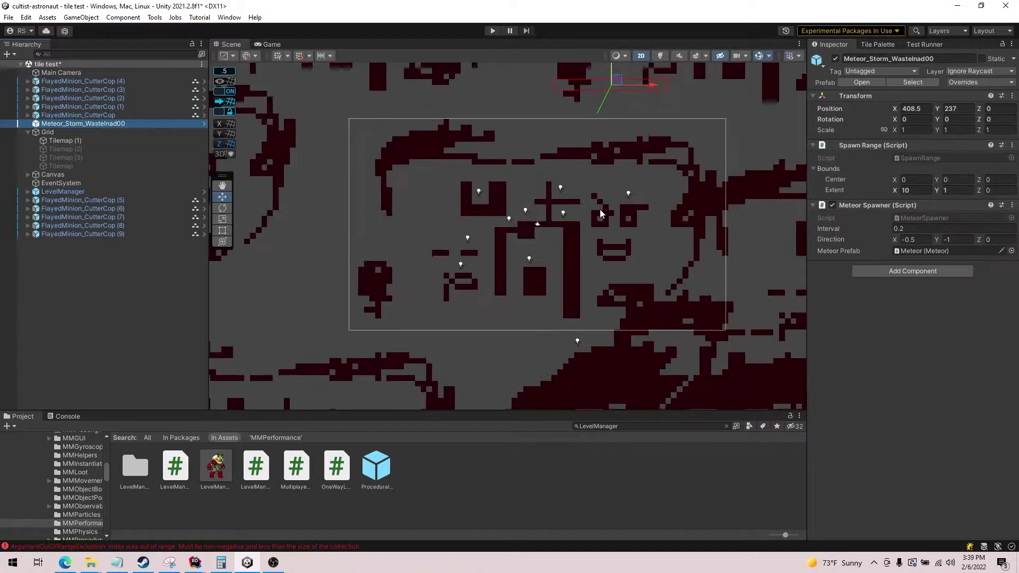
scroll(601, 213, down, 1)
drag(610, 113, 647, 121)
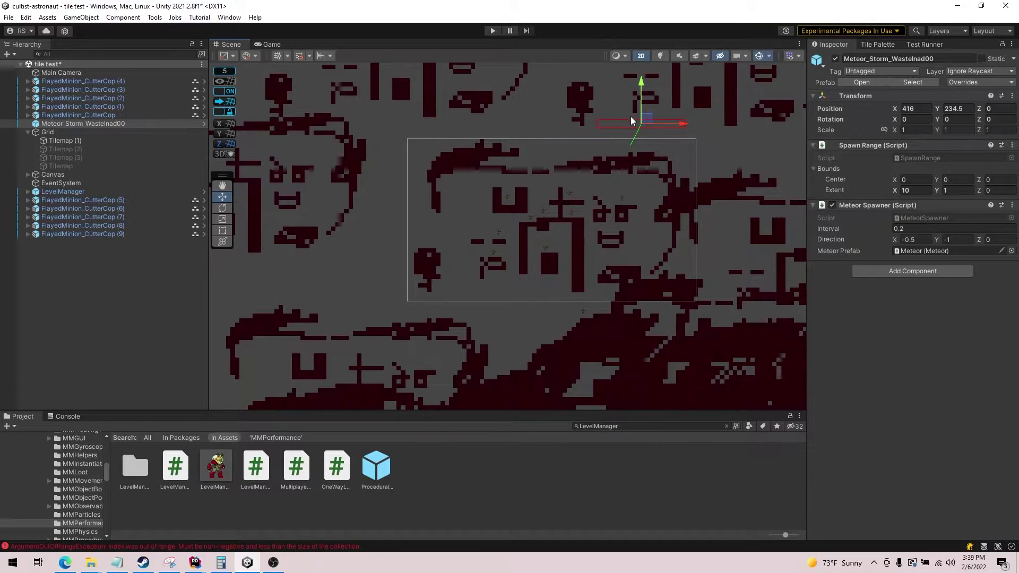
scroll(630, 167, up, 3)
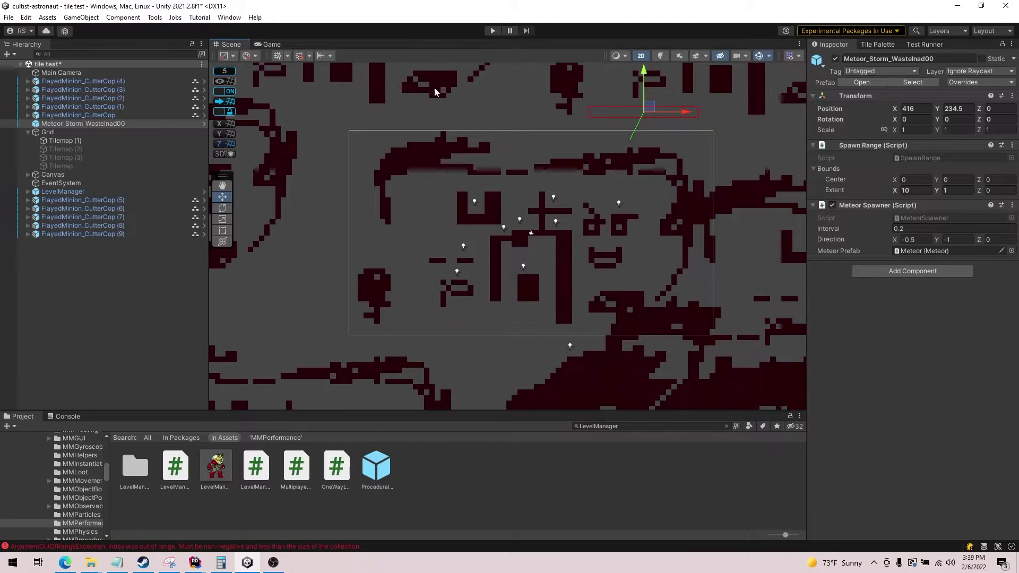
click(260, 44)
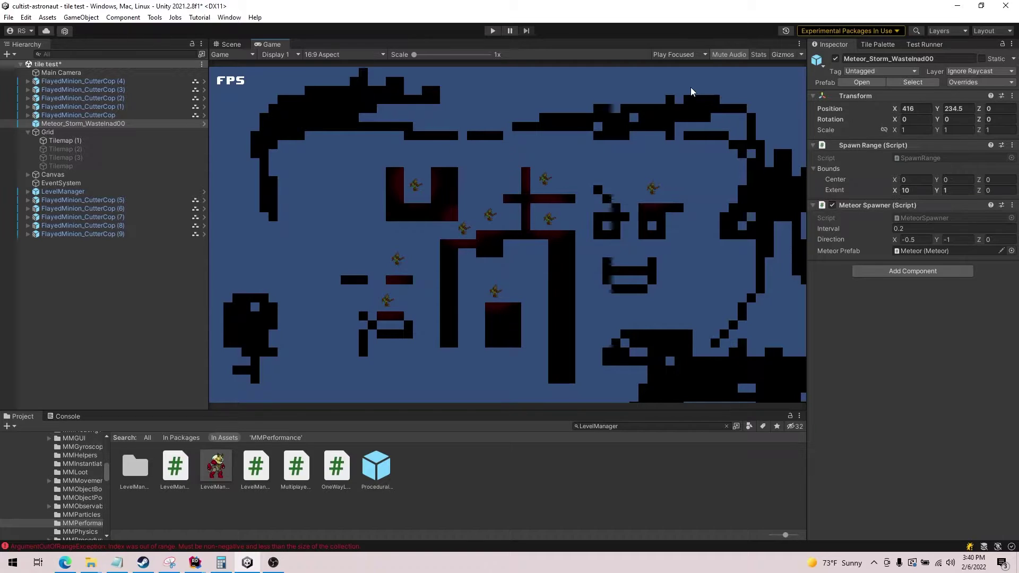
Step: Start play mode and read Tilemap (1)'s FPS counter at 88 / 13
click(496, 29)
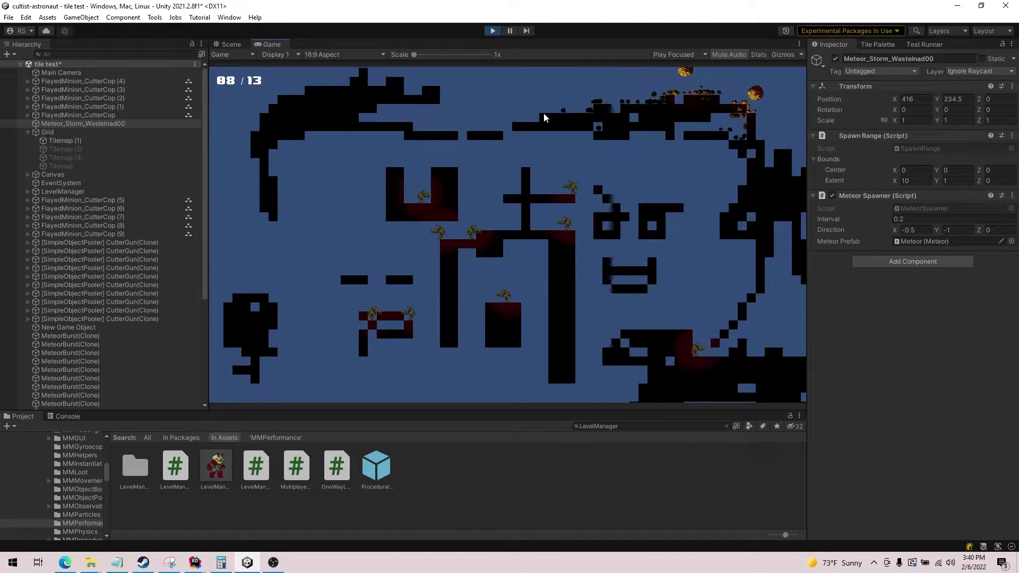
Step: Stop play mode, deactivate Tilemap (1), activate Tilemap (3), and return to the Scene view
click(491, 31)
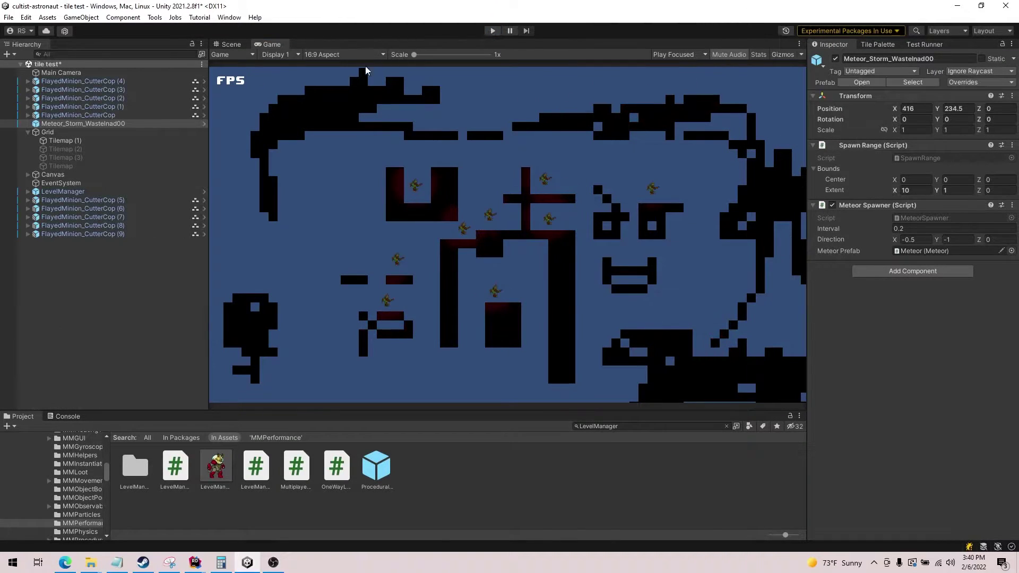
click(66, 141)
click(836, 58)
click(113, 151)
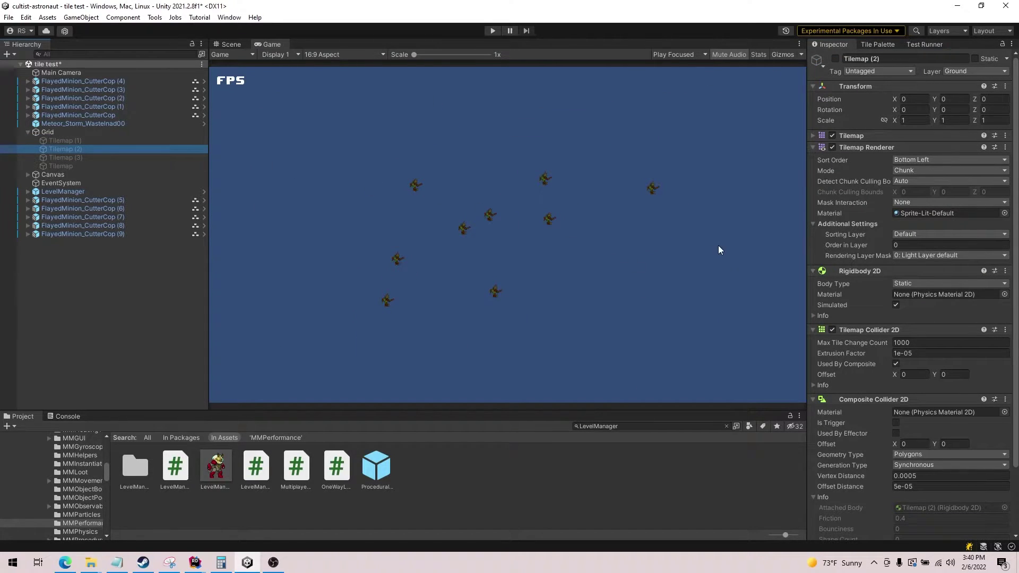
click(98, 157)
click(837, 58)
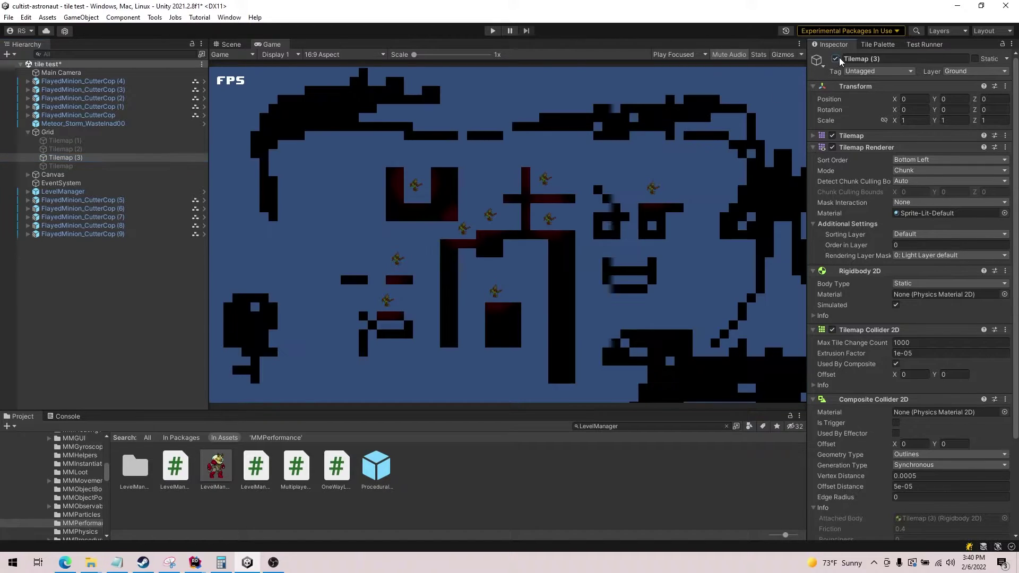
click(234, 44)
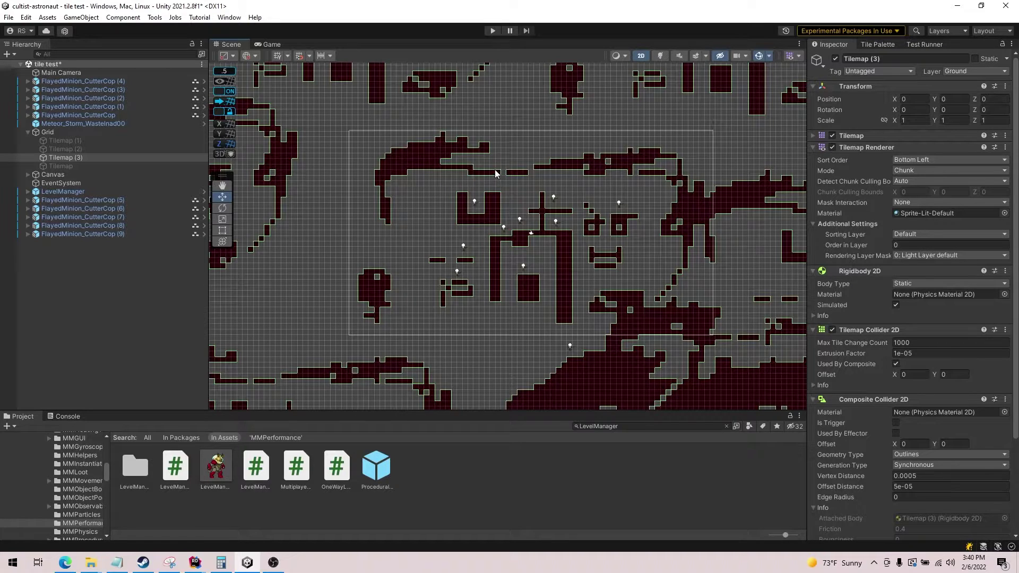
Step: Play the Tilemap (3) outline-collider level in the Game view at about 18 / 19 FPS, then stop
click(279, 45)
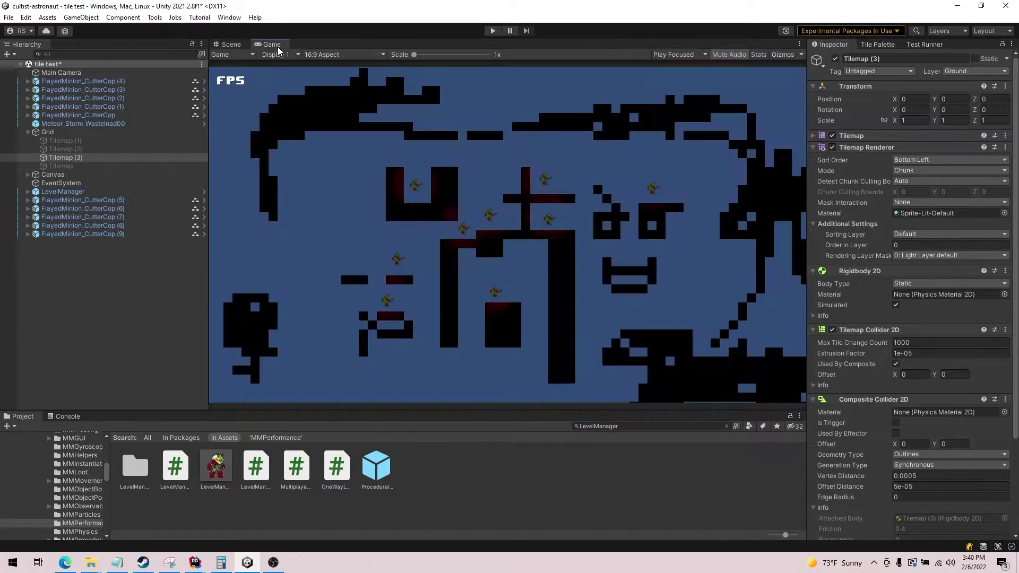
click(491, 30)
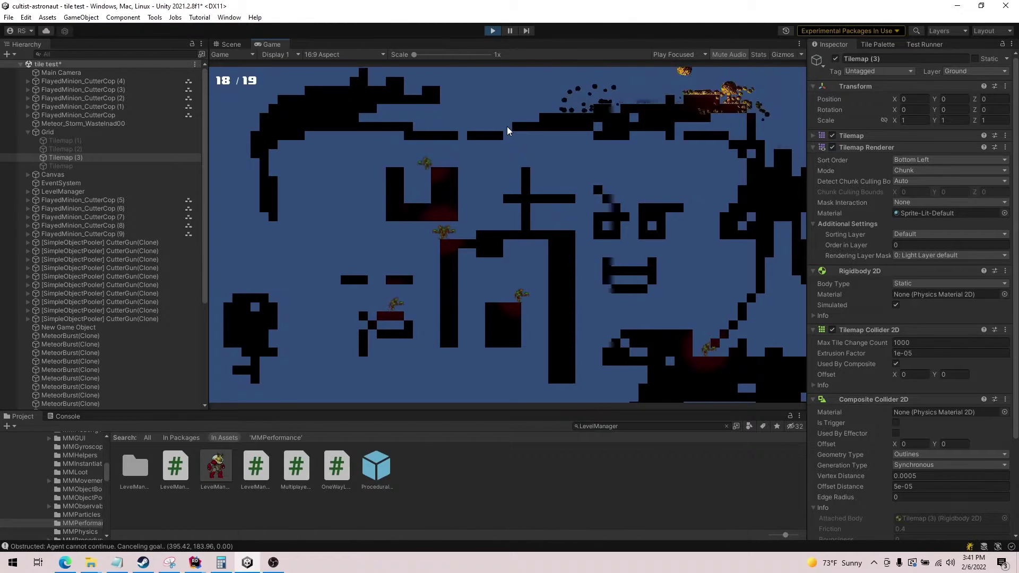
click(493, 31)
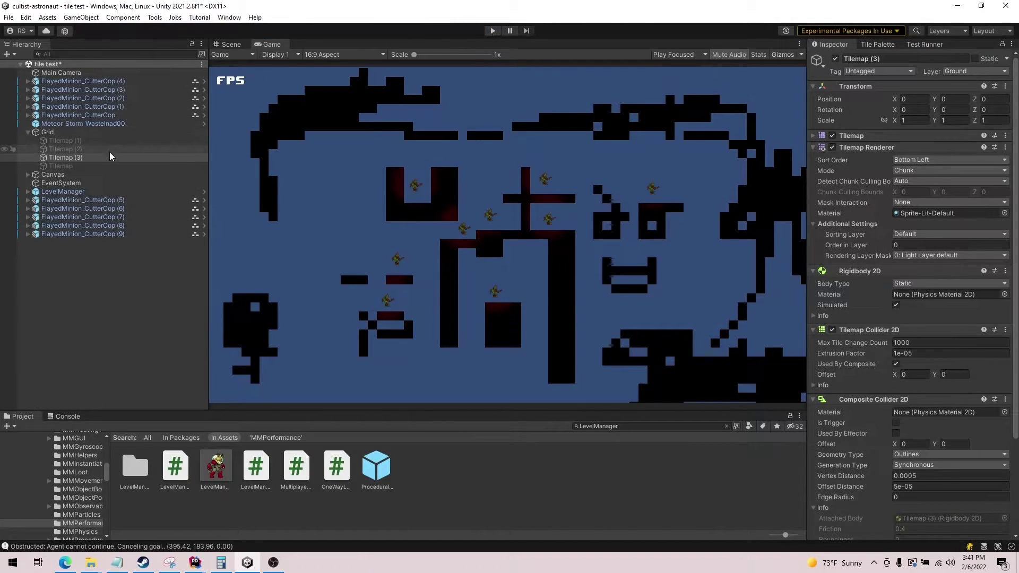
Step: Deactivate Tilemap (3), activate the Polygons-collider Tilemap (2), and view it in the Scene
click(835, 58)
click(152, 149)
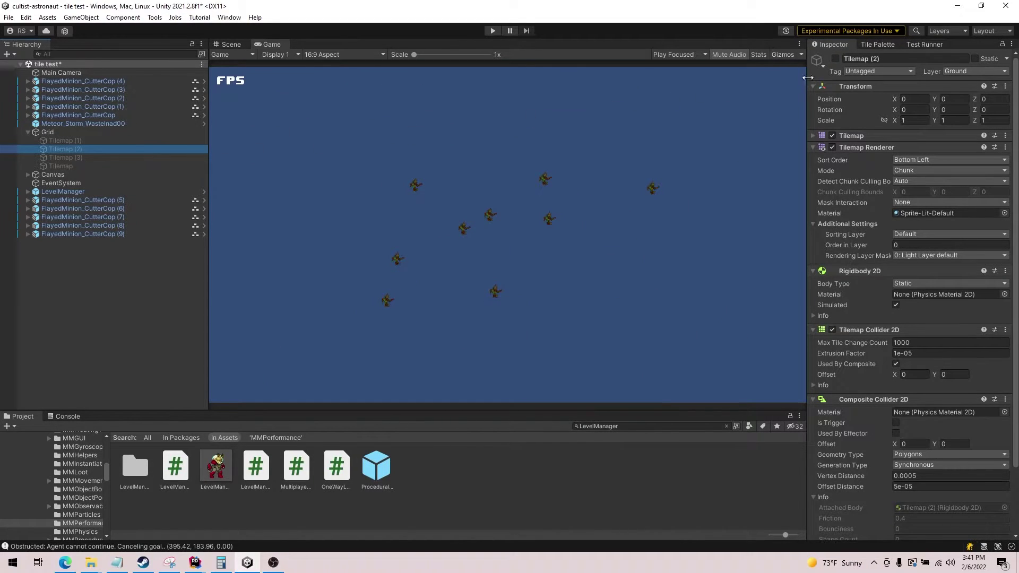
click(835, 59)
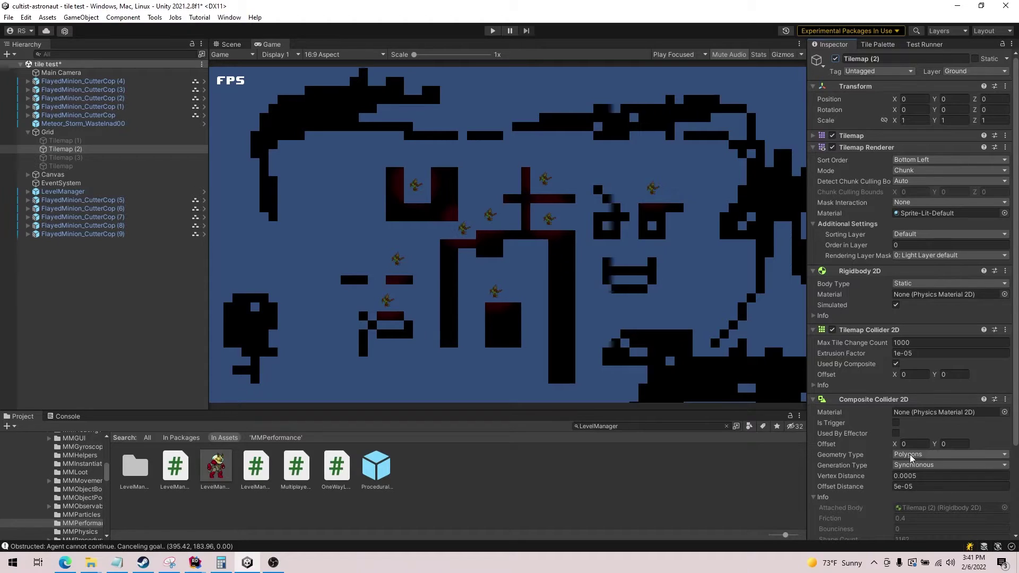
click(230, 45)
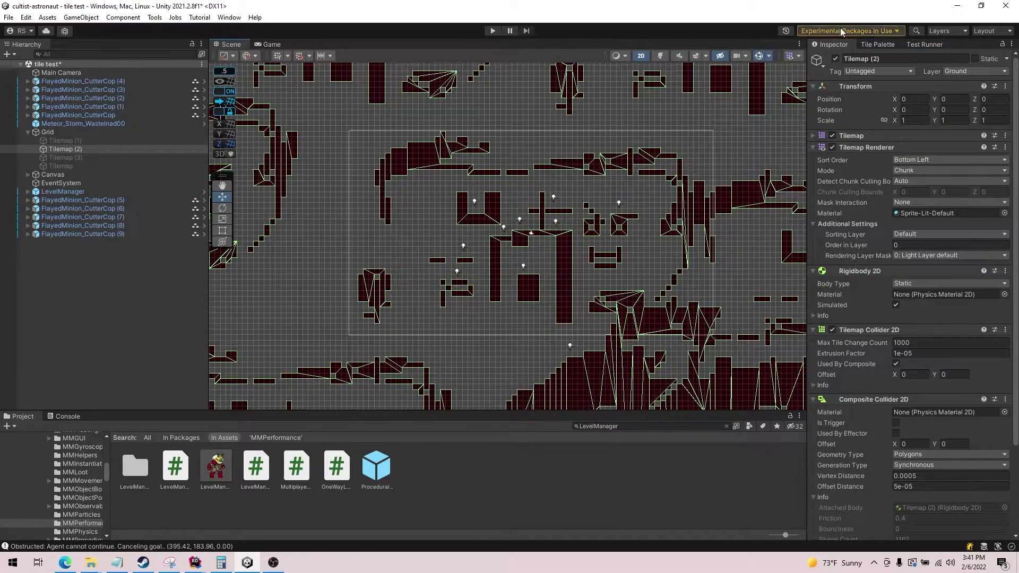
Step: Paint a test tile from the Tile Palette just left of the level
click(865, 46)
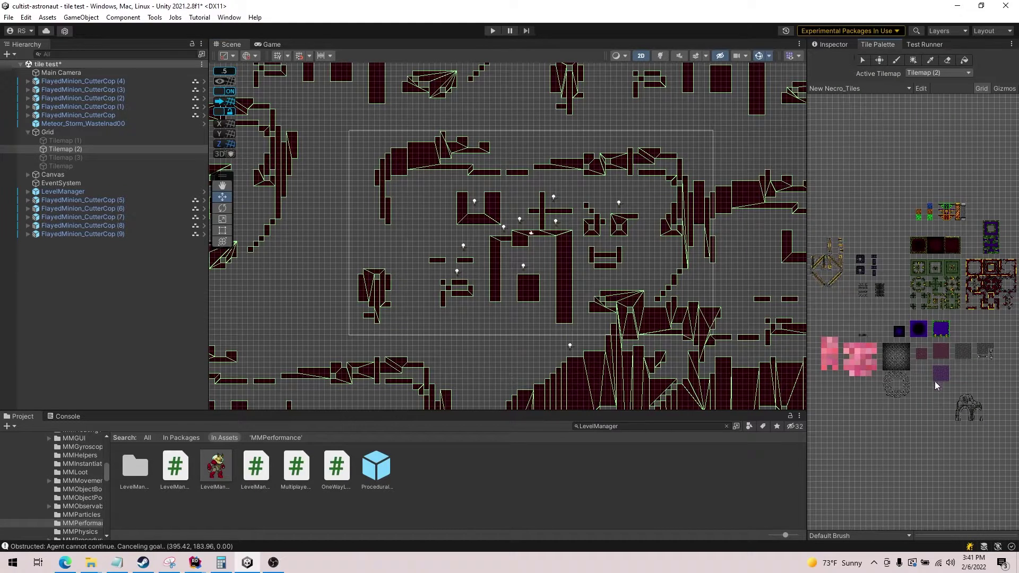
drag(957, 403, 985, 425)
click(287, 318)
scroll(268, 333, up, 3)
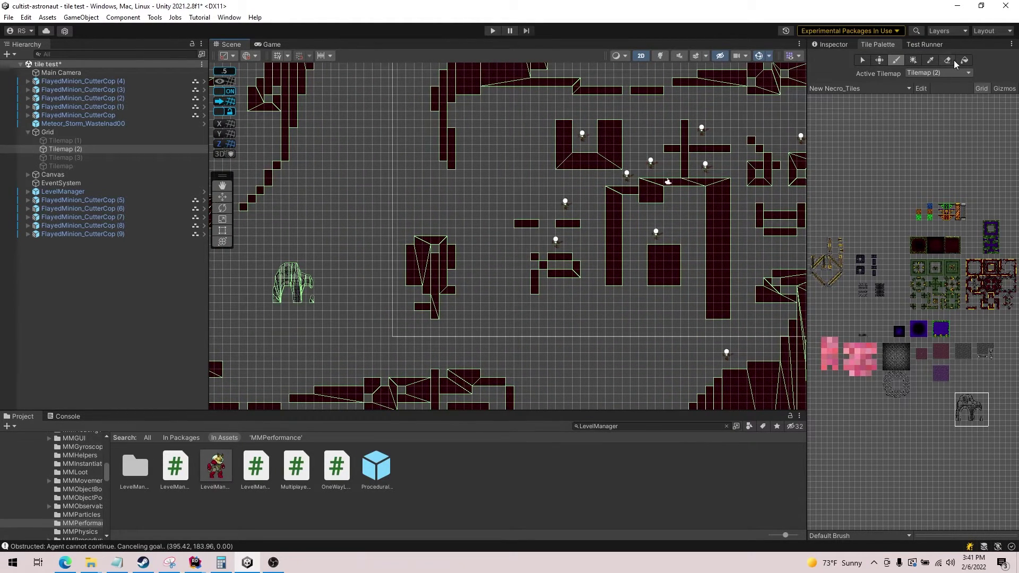
Step: Erase the test tile, then return to the Game view and the Inspector
key(d)
click(308, 308)
scroll(404, 303, down, 3)
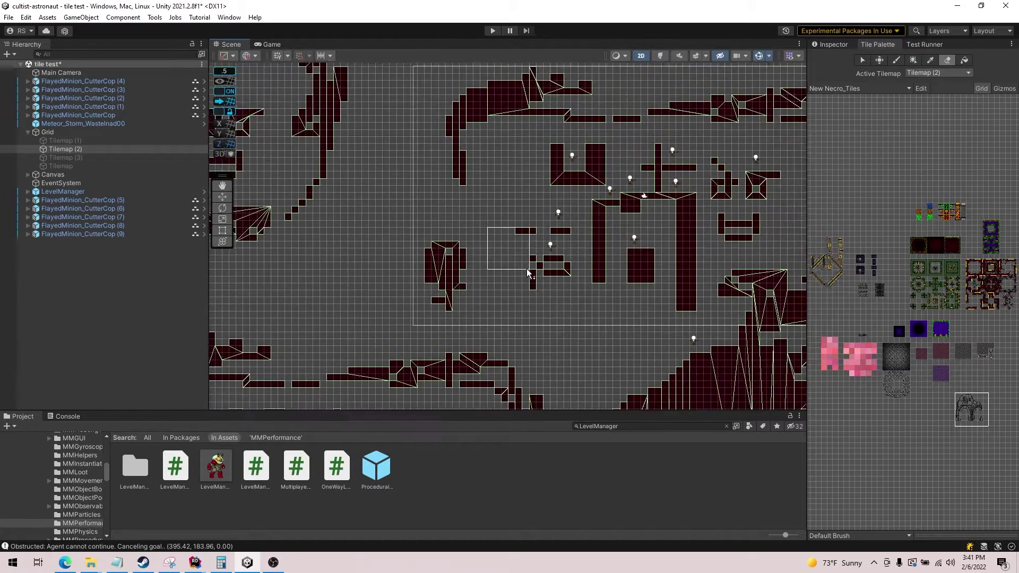
click(271, 44)
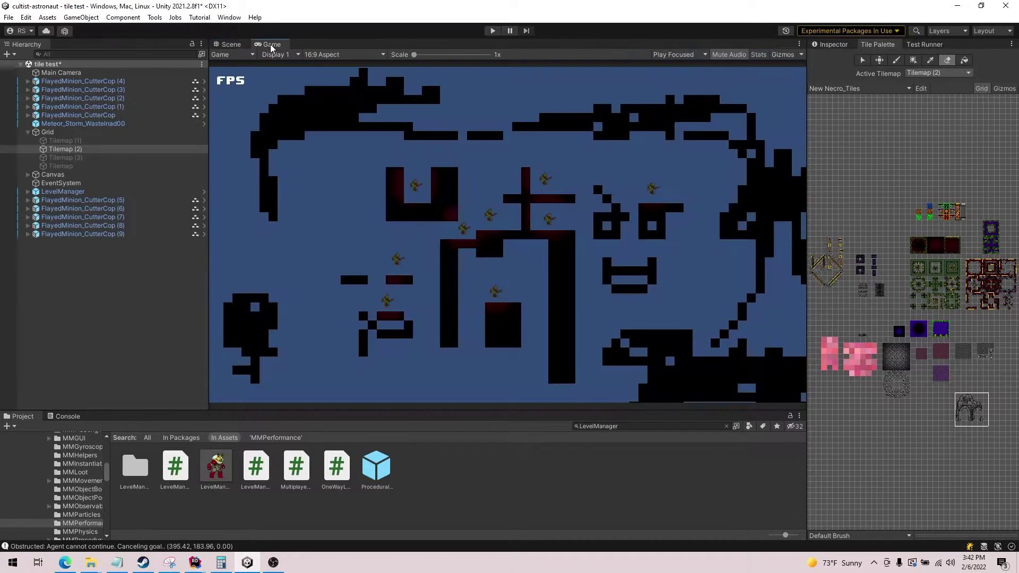
click(820, 46)
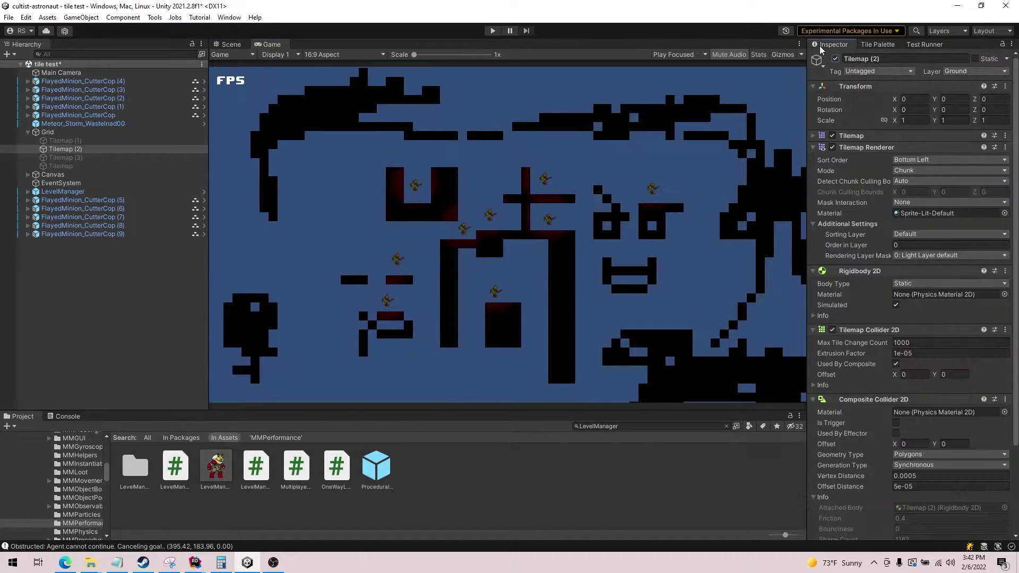
Step: Play the Tilemap (2) polygon-collider level, noting roughly 22–24 / 24 FPS, then stop
click(493, 31)
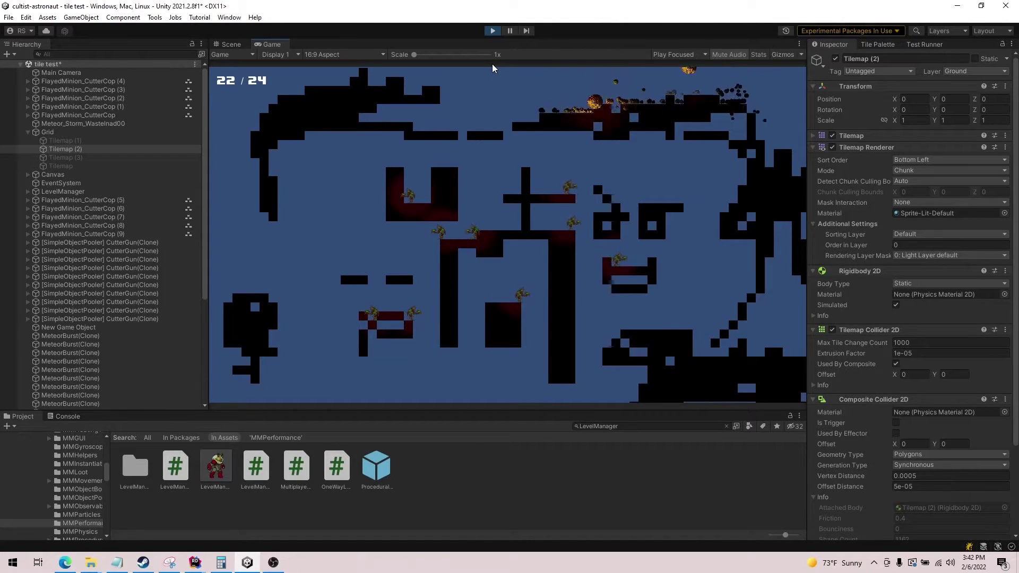
click(492, 31)
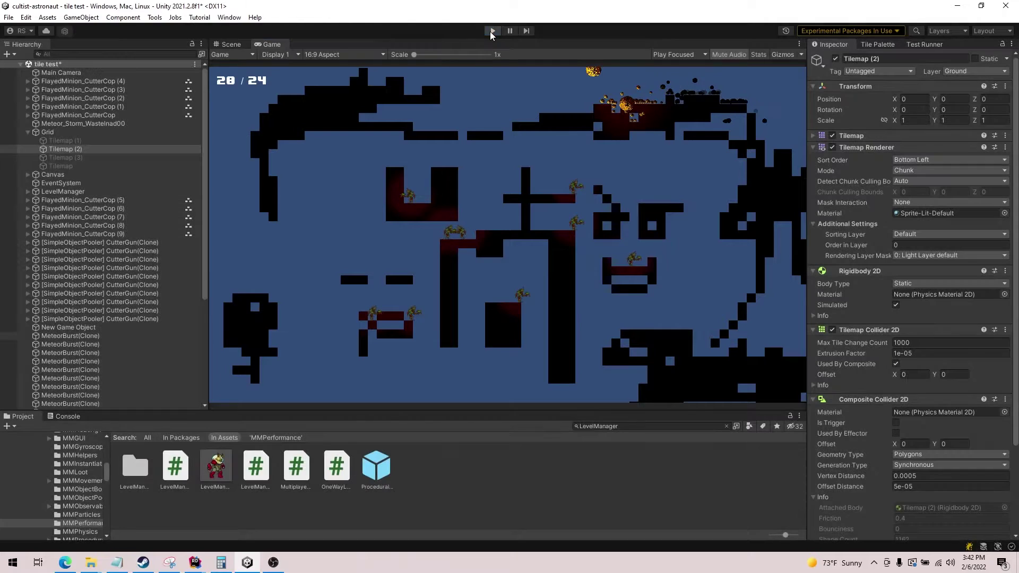
Step: Deactivate Tilemap (2), activate the plain Generate Box Colliders Tilemap, and show the Scene view
click(836, 58)
click(102, 166)
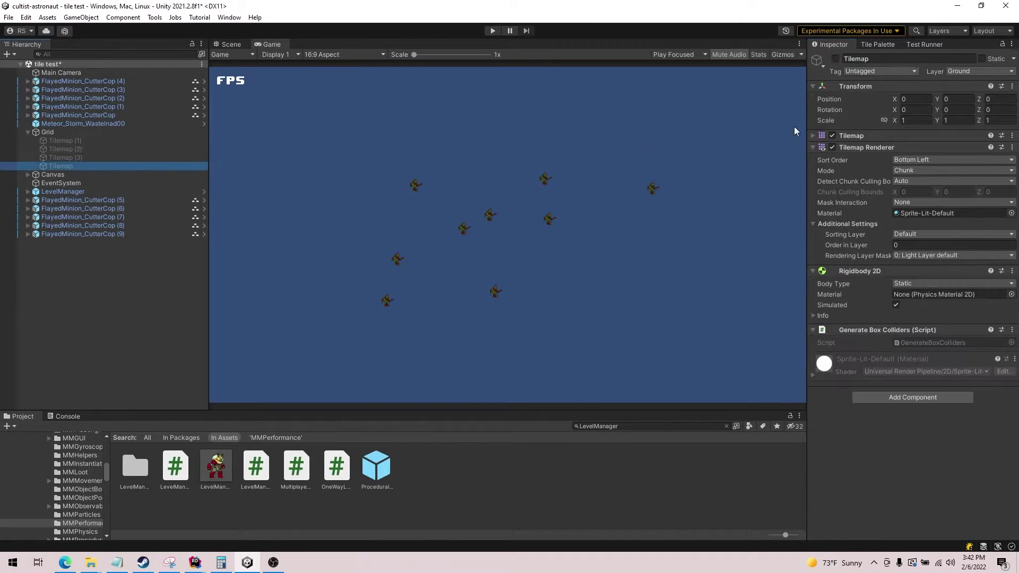
click(835, 59)
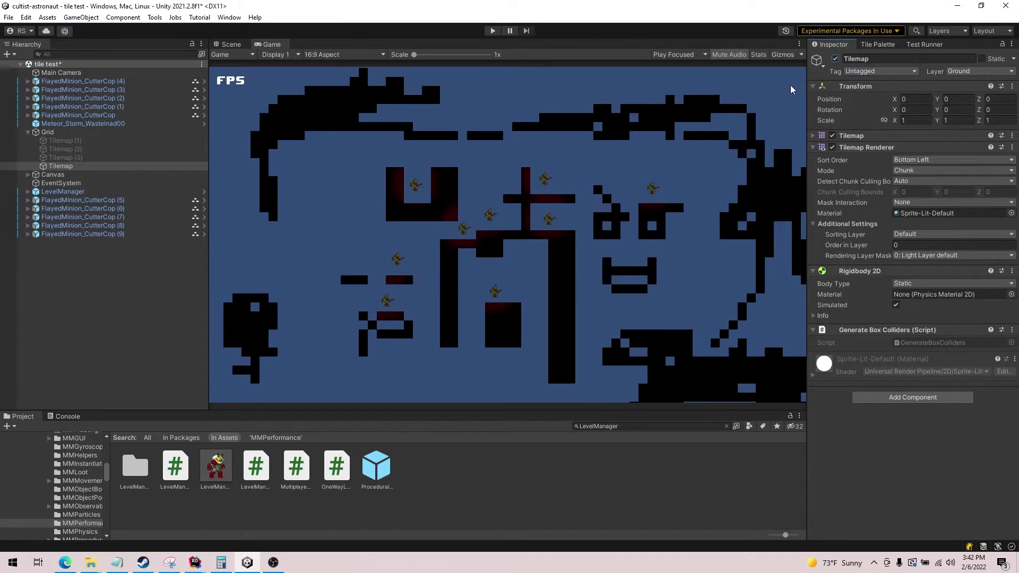
click(233, 44)
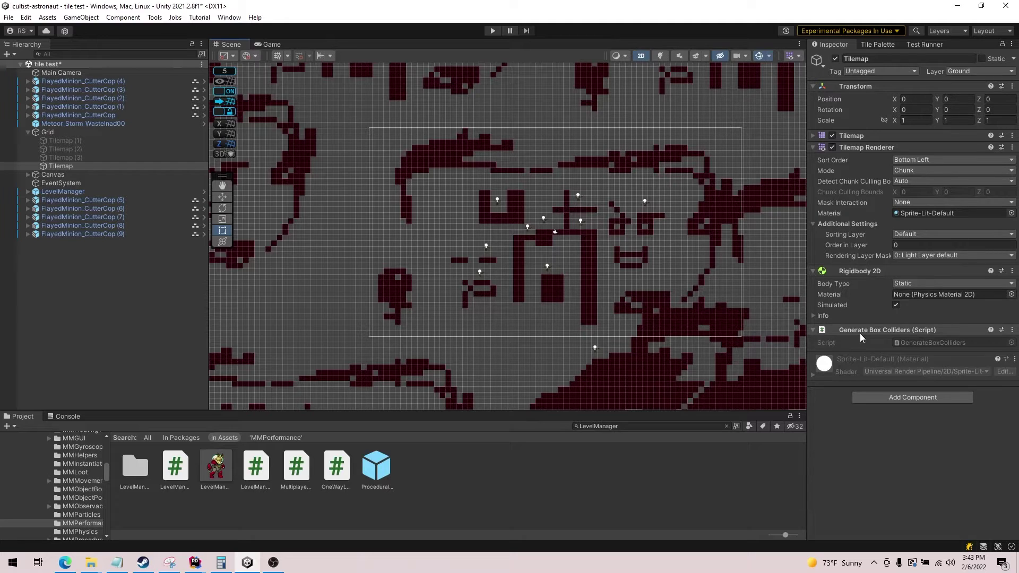
Step: Play the box-collider level, which runs at about 127/186 FPS
click(491, 31)
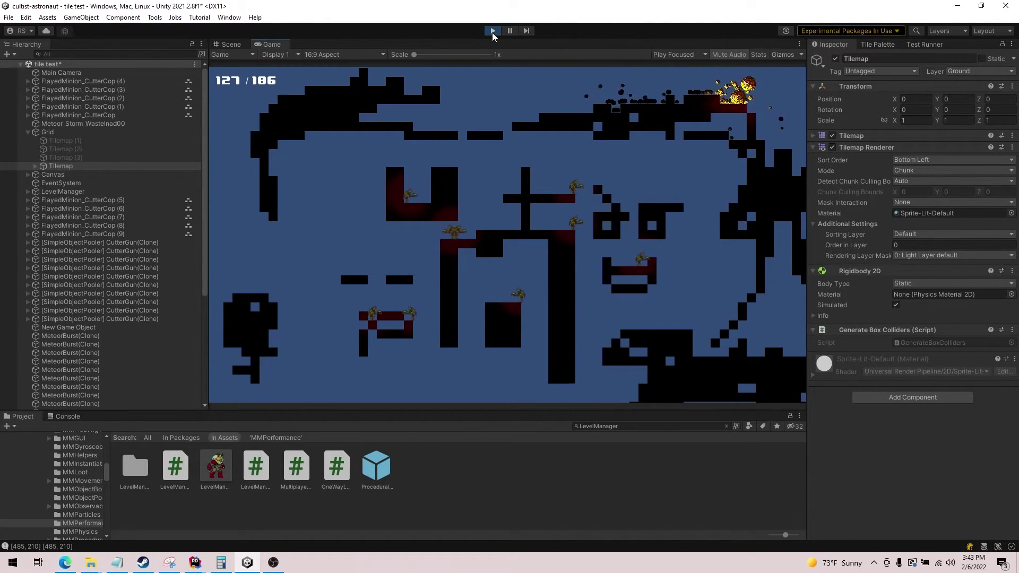
Step: Switch to the Scene view and zoom and pan to inspect the generated box colliders
click(222, 47)
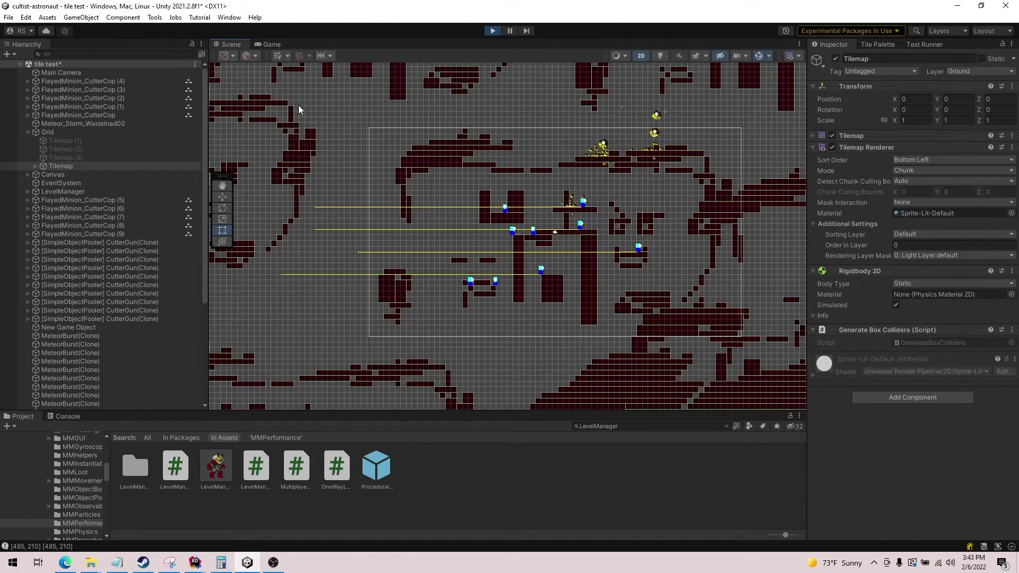
scroll(326, 180, down, 6)
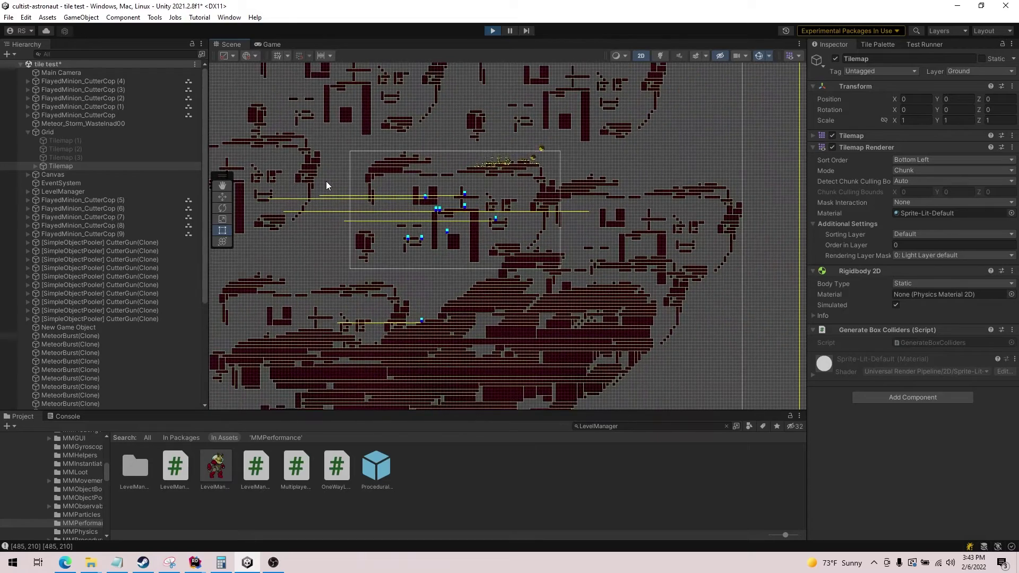
scroll(325, 181, up, 1)
middle_drag(322, 180, 468, 130)
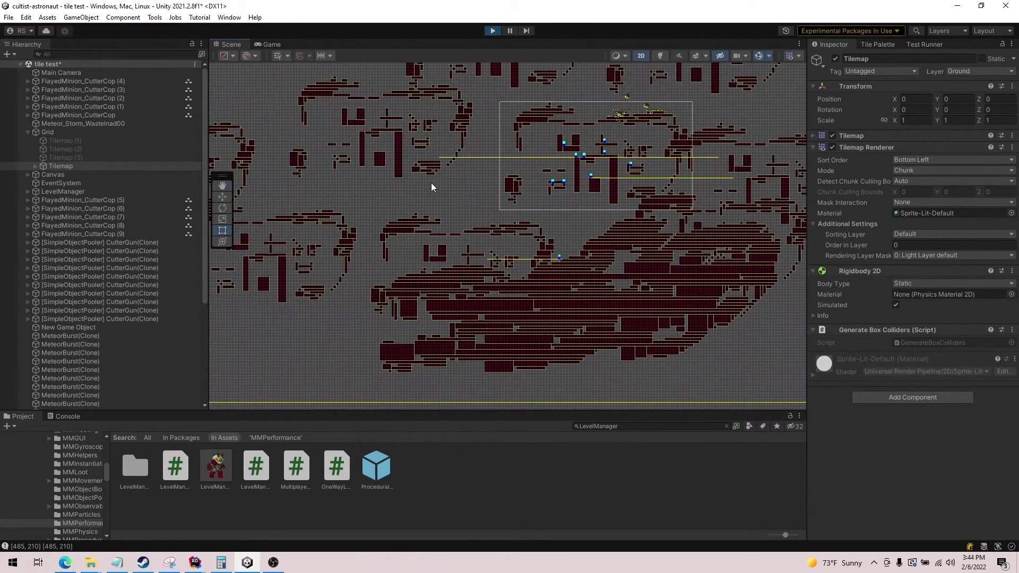
scroll(417, 165, up, 1)
scroll(454, 176, down, 2)
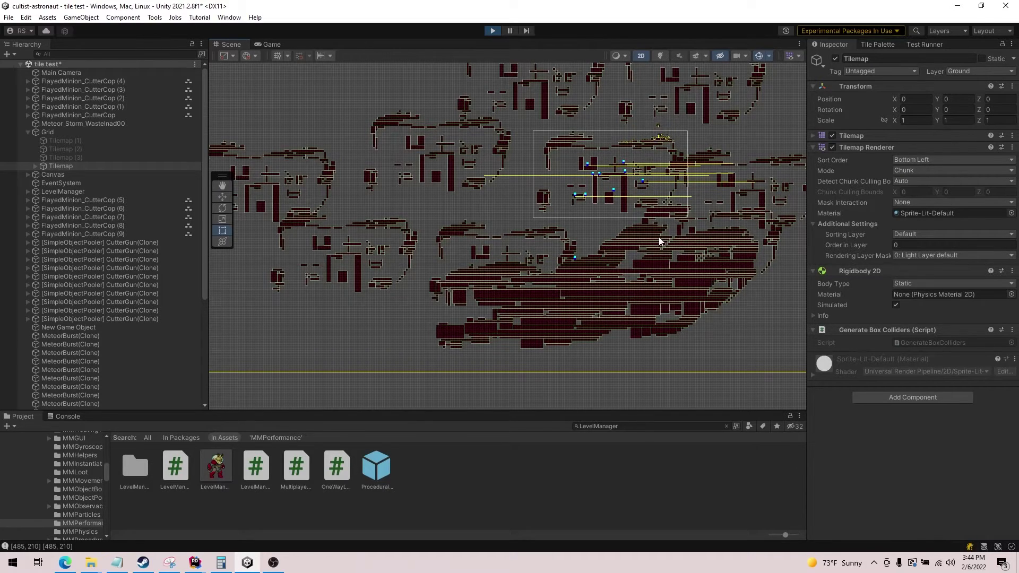
scroll(531, 250, up, 2)
scroll(462, 268, down, 2)
Step: Pan down across the running tilemap, zooming to survey the horizontal collider strips
middle_drag(462, 268, 397, 270)
scroll(687, 301, up, 5)
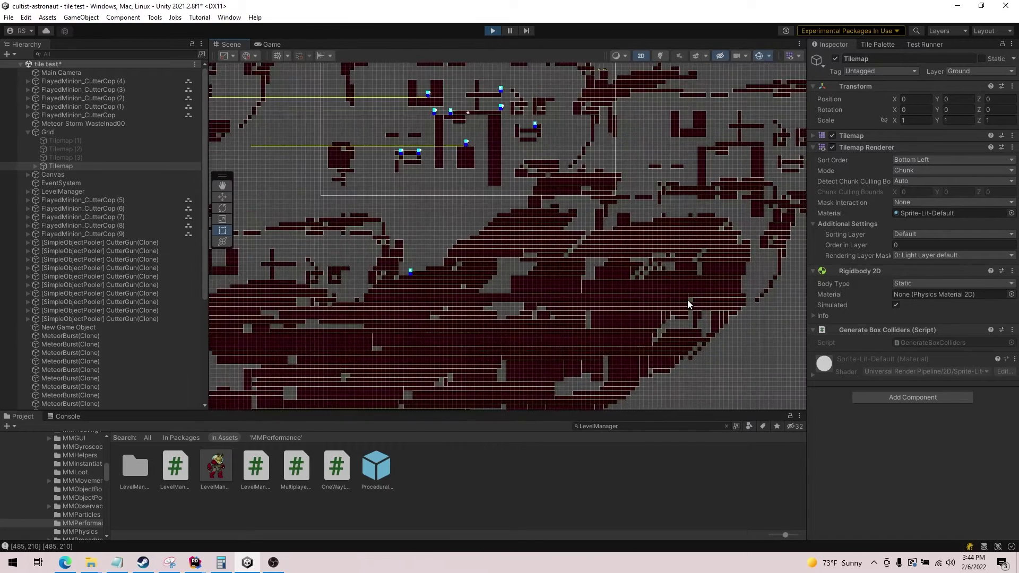
scroll(686, 301, up, 2)
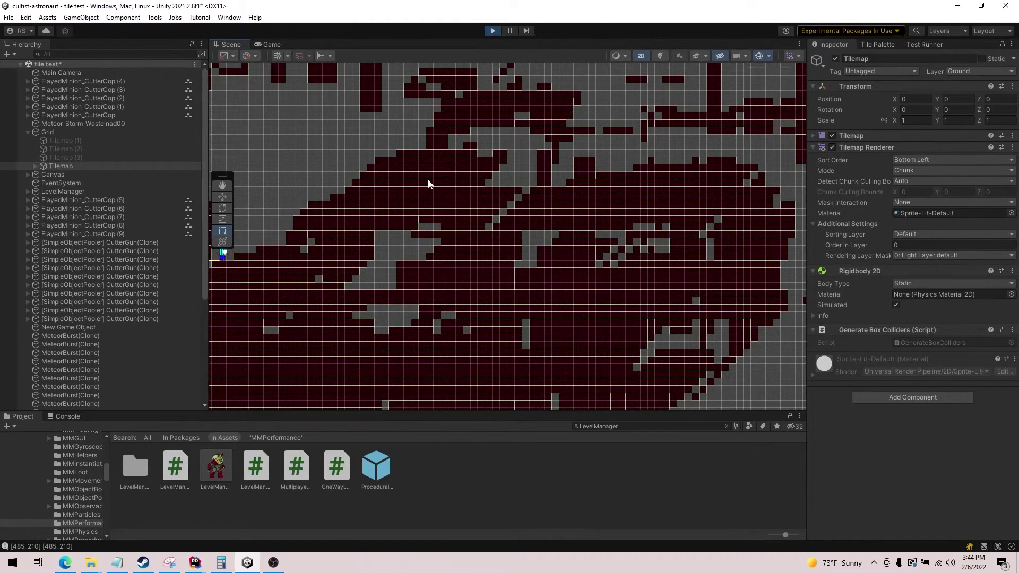
scroll(453, 243, down, 1)
scroll(454, 243, down, 3)
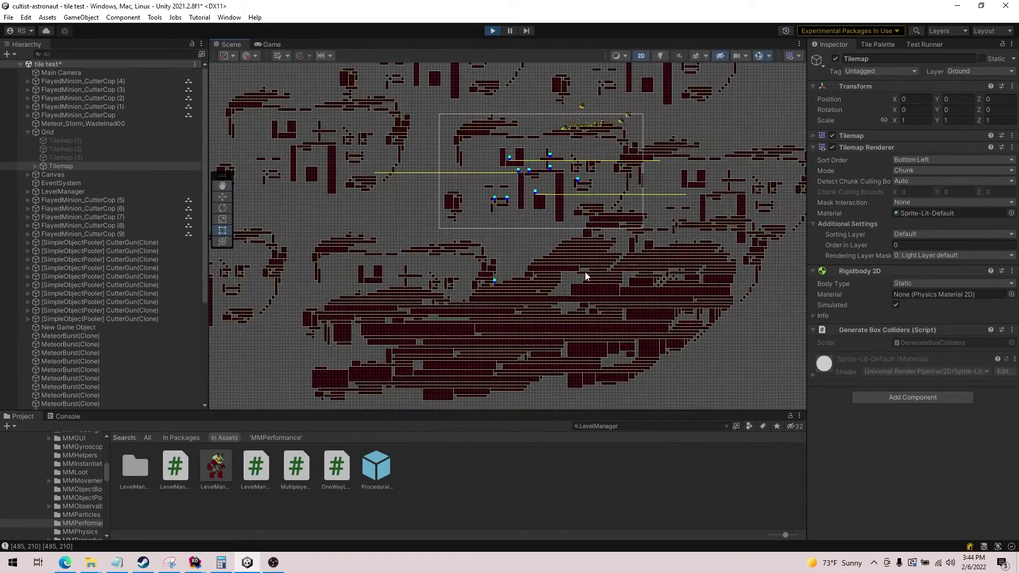
scroll(632, 259, up, 3)
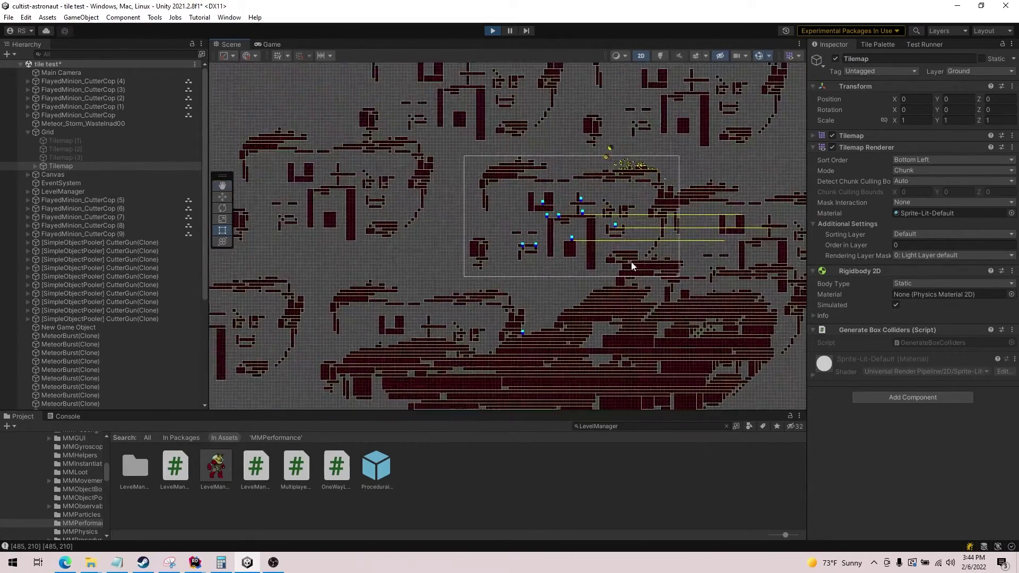
scroll(606, 223, up, 5)
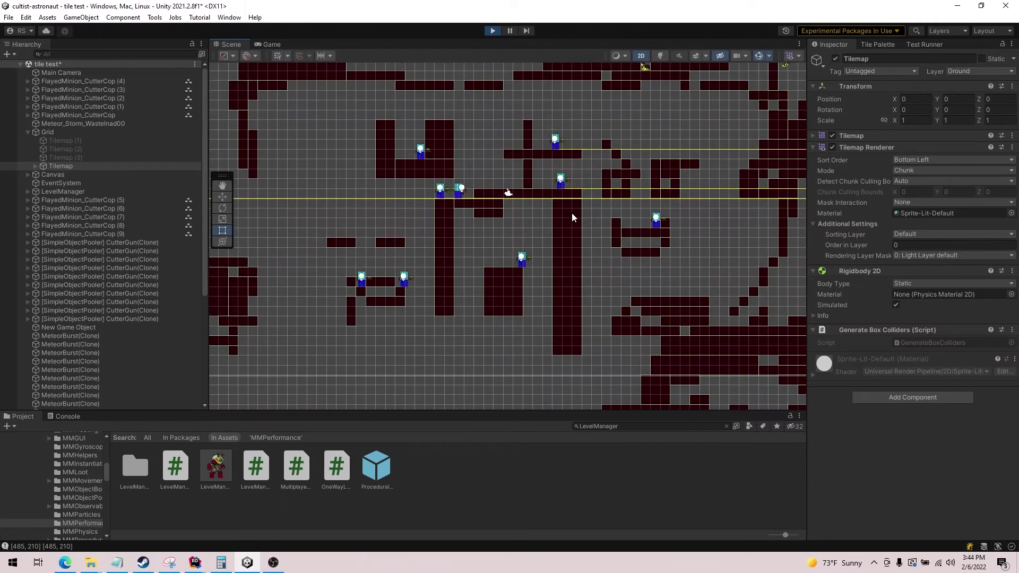
Step: Return to the Game view at roughly 126/186 FPS and exit Play mode
click(266, 44)
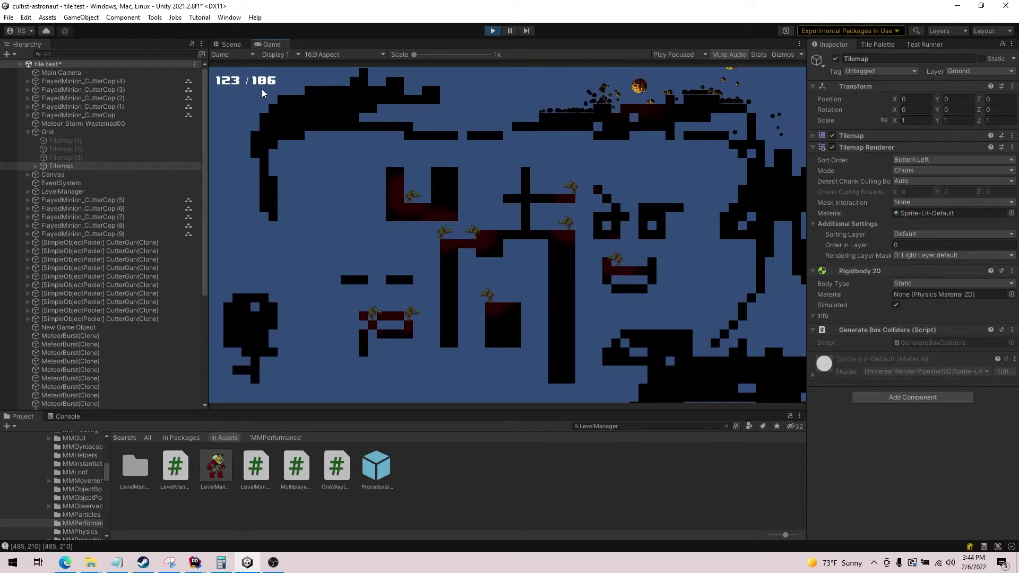
click(492, 30)
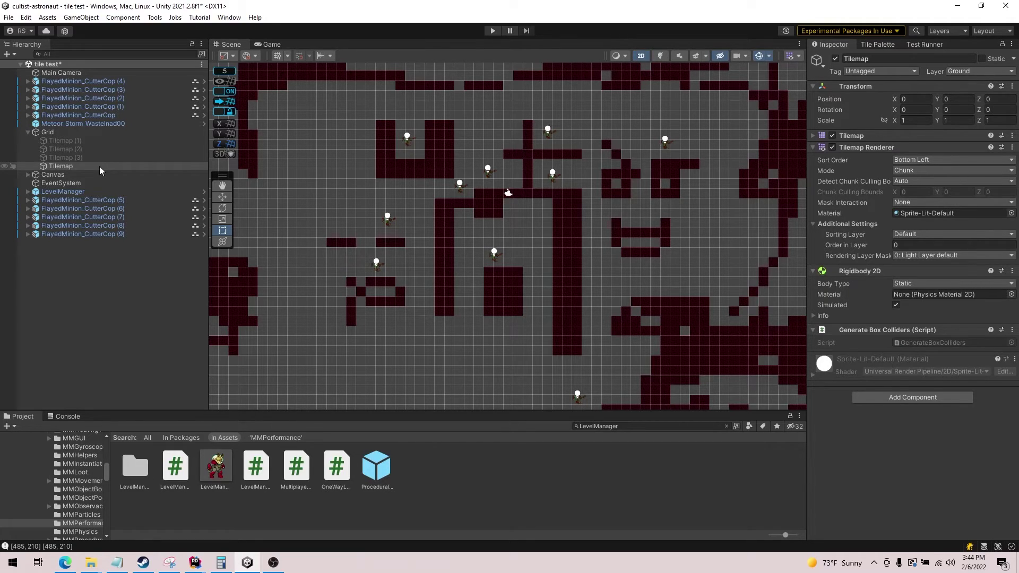
Step: Save the tile test scene and start building the Windows player from Build Settings
click(9, 18)
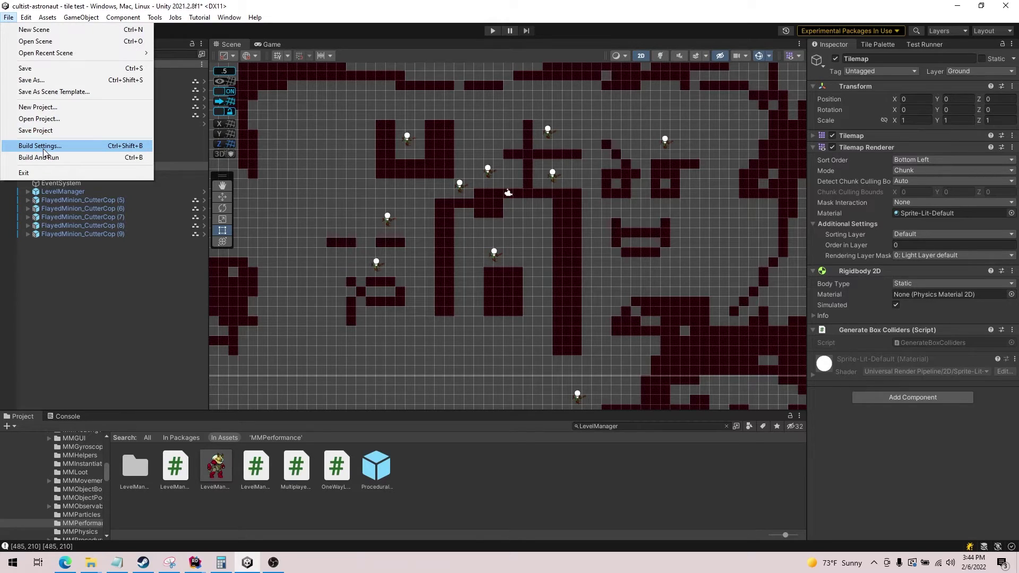
click(44, 146)
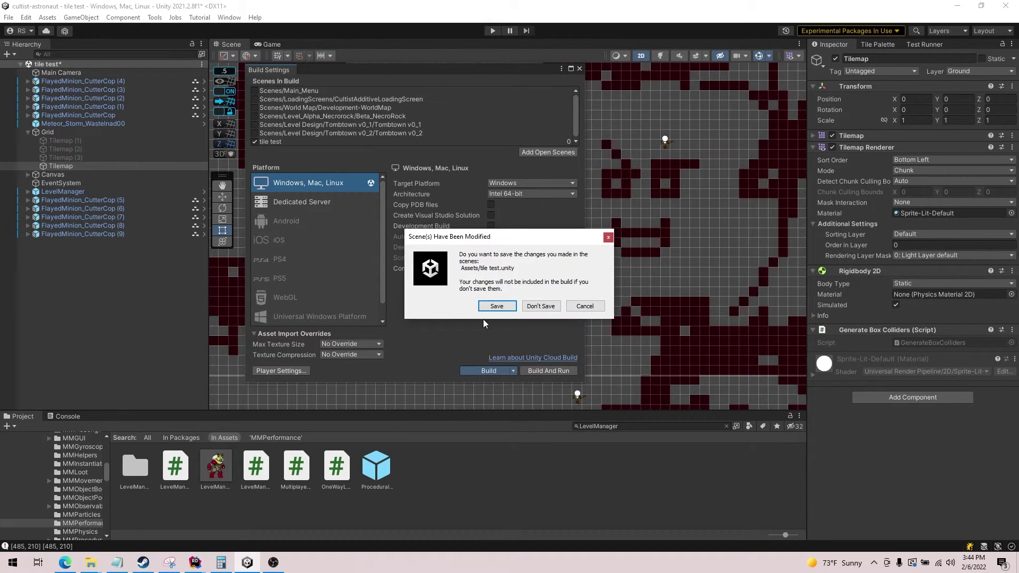
click(497, 307)
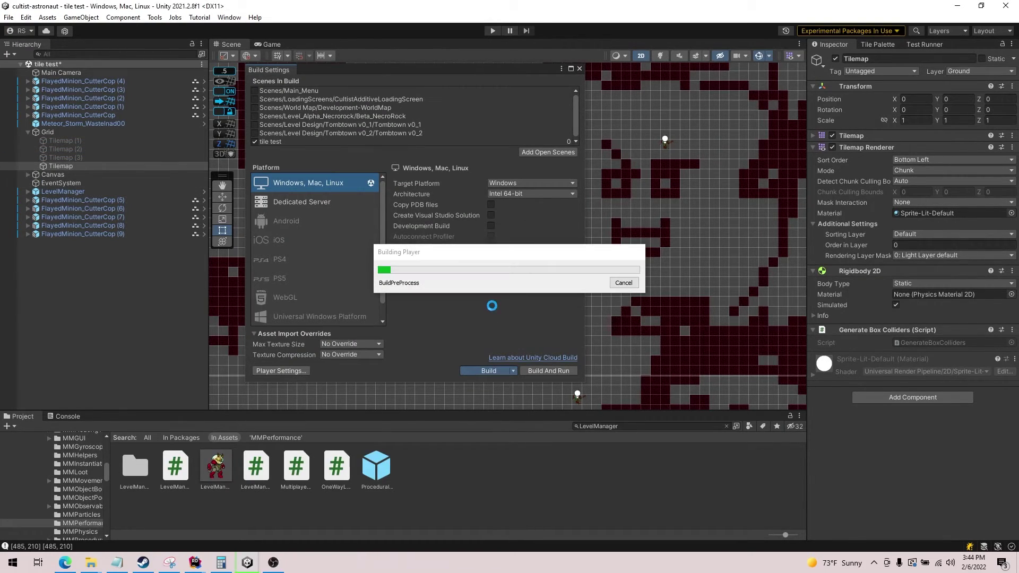